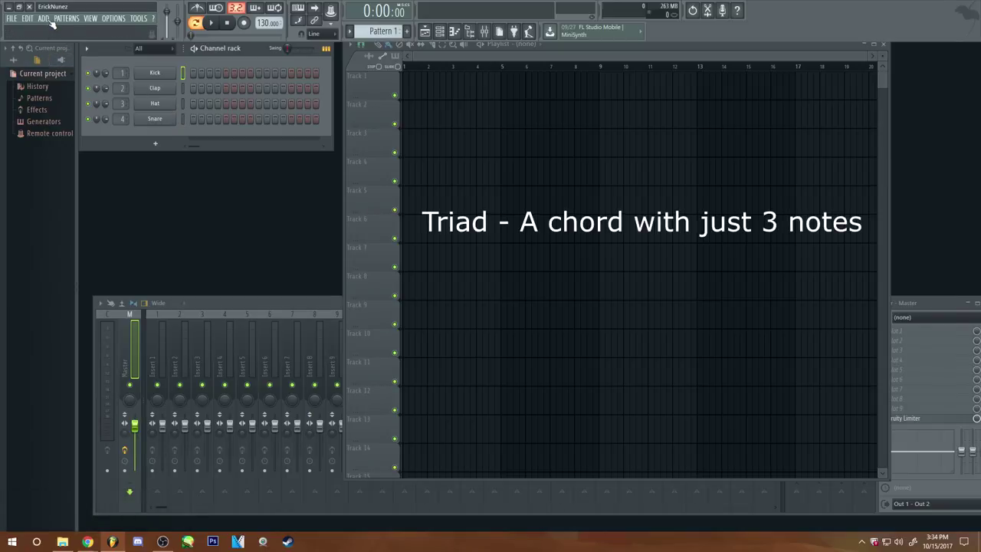
Add an FL Keys instrument channel to the project and open its piano roll
click(44, 18)
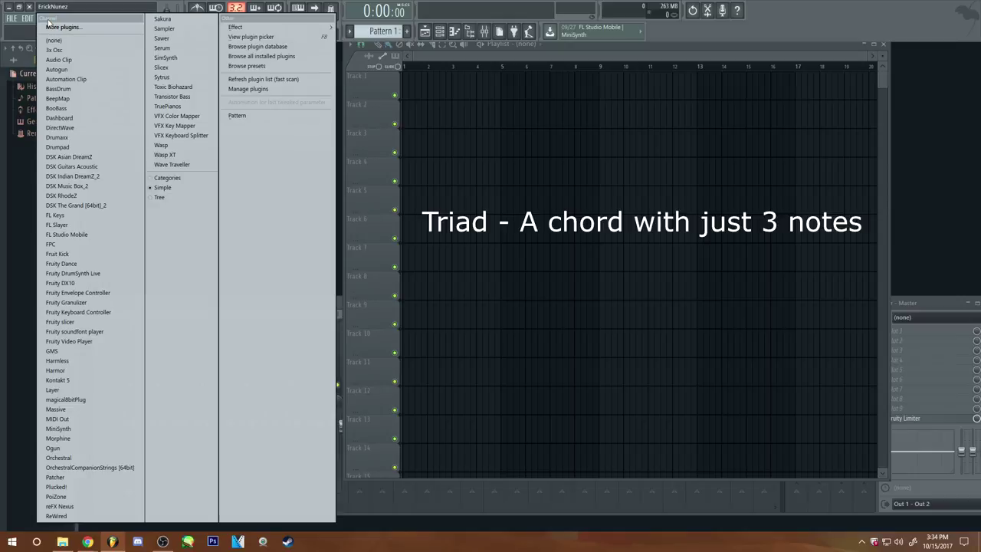
click(76, 244)
drag(217, 121, 524, 151)
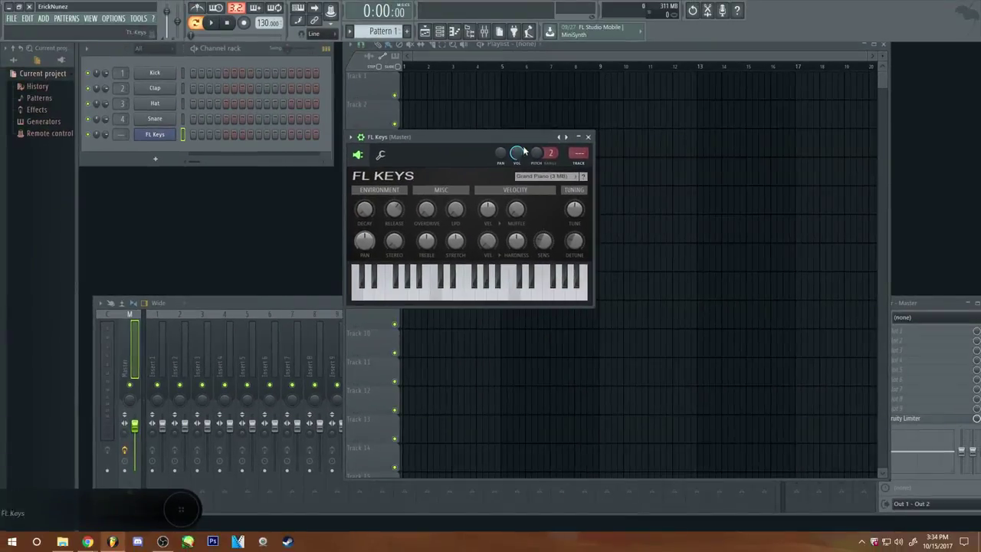
right_click(167, 138)
click(197, 140)
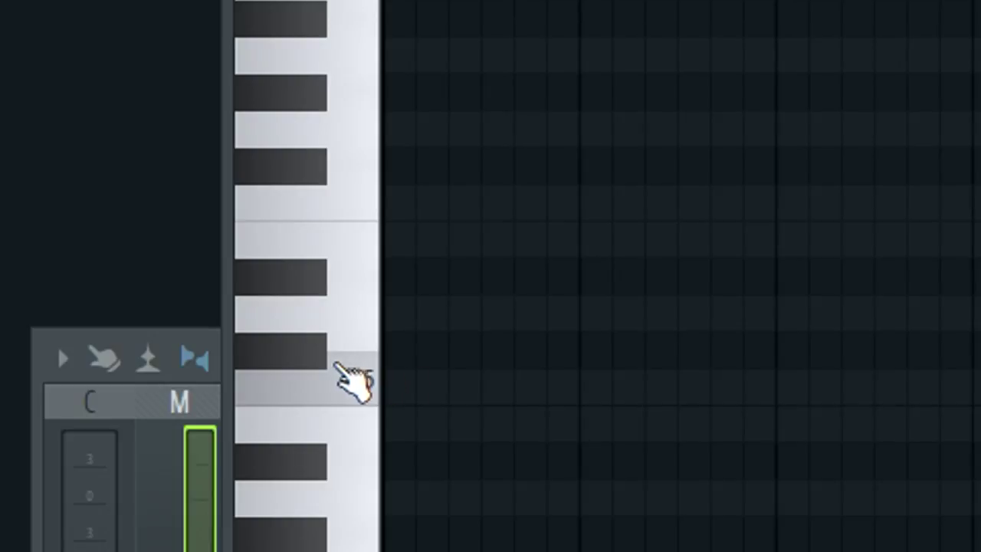
Audition the keys upward from C5 to F5 on the piano roll keyboard
click(352, 376)
click(310, 356)
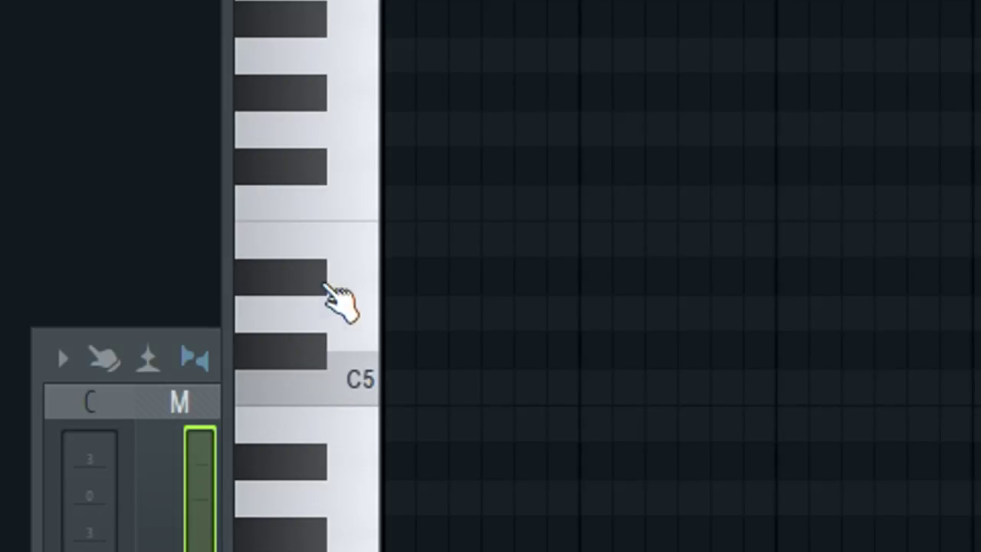
click(337, 316)
click(314, 277)
click(354, 195)
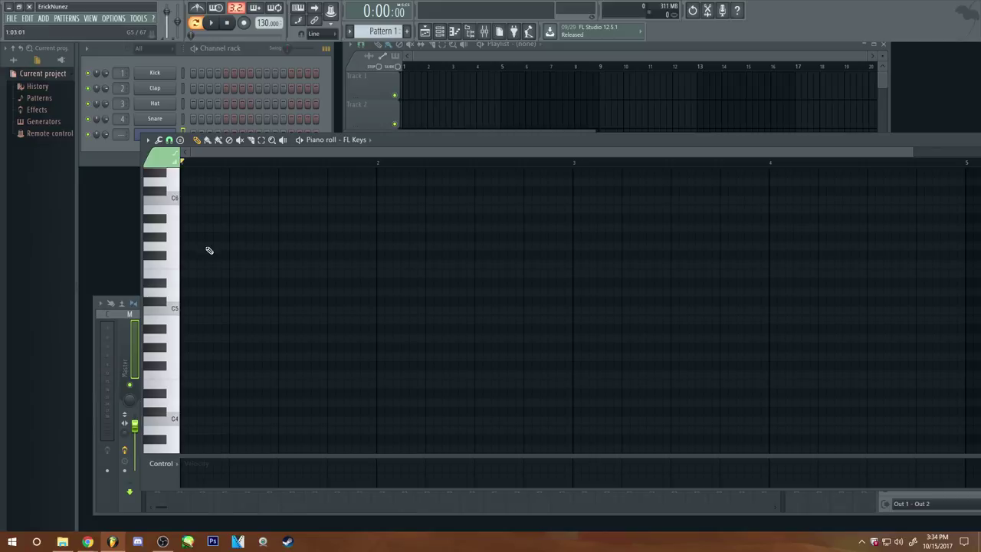
Place a C5 root note at the start of bar 1 and lengthen it to half a bar
mouse_move(192, 309)
mouse_down()
mouse_move(182, 303)
mouse_move(186, 312)
mouse_up()
right_click(188, 311)
click(330, 346)
drag(353, 343, 496, 346)
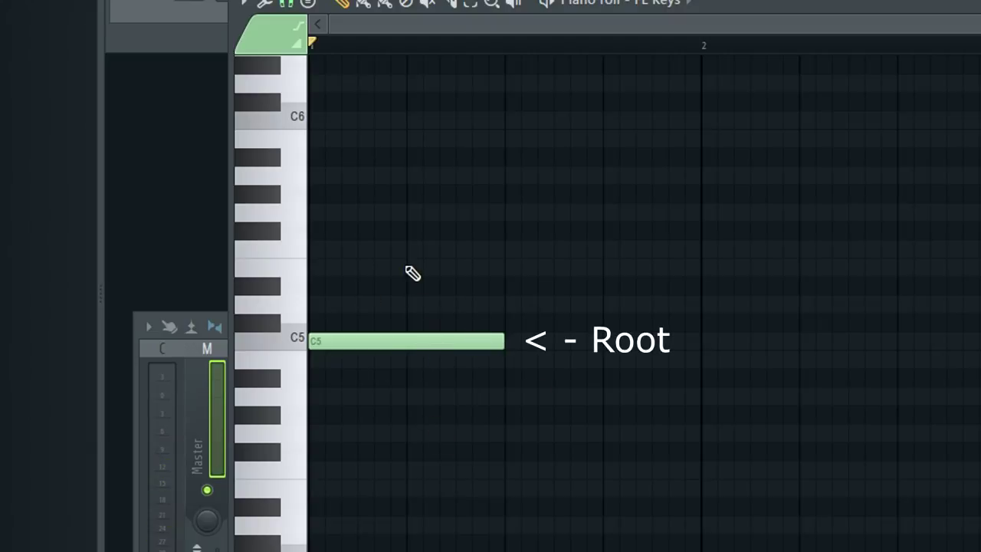
Add half-bar E5 and G5 notes above the C5 in bar 1 to complete the major triad, and play it back
drag(375, 268, 296, 269)
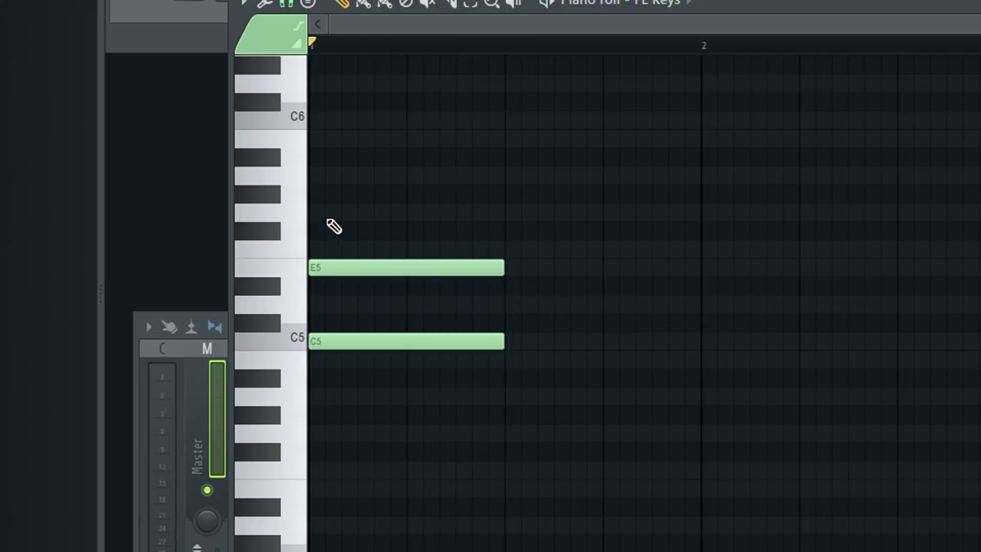
click(310, 212)
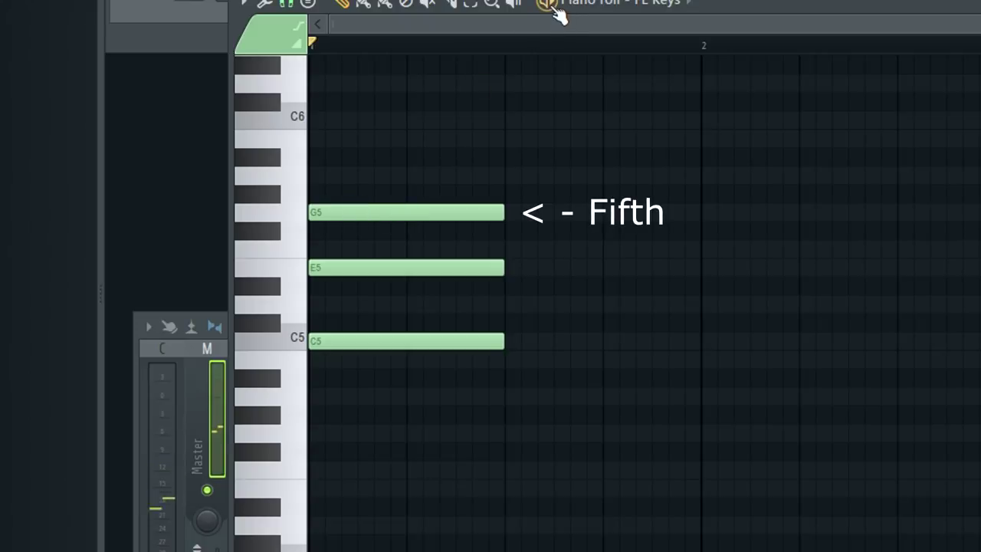
key(space)
key(space)
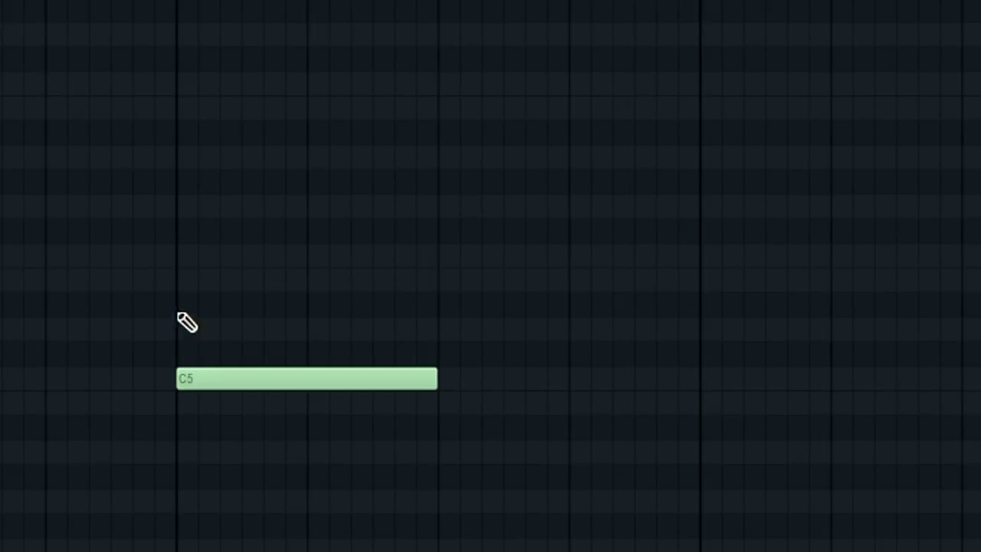
Build a C minor triad of C5, D#5 and G5 at the start of bar 2 and compare its playback with the major triad
click(182, 282)
click(182, 246)
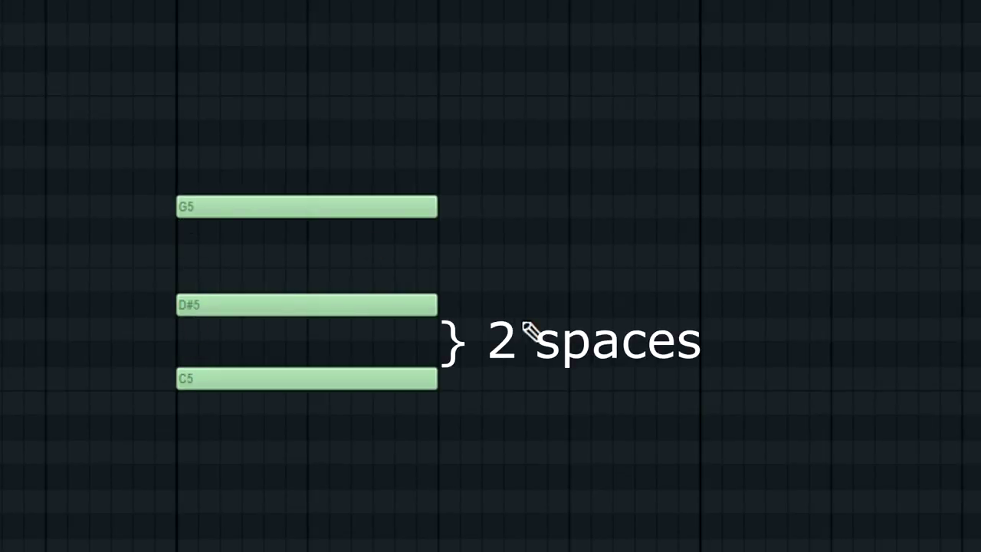
click(182, 1)
key(space)
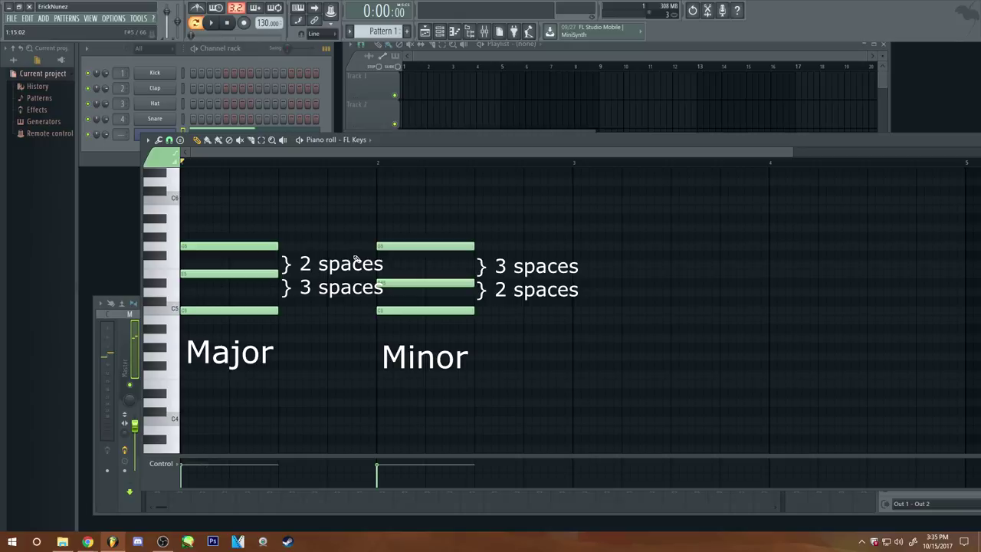
key(space)
key(space)
drag(372, 165, 380, 166)
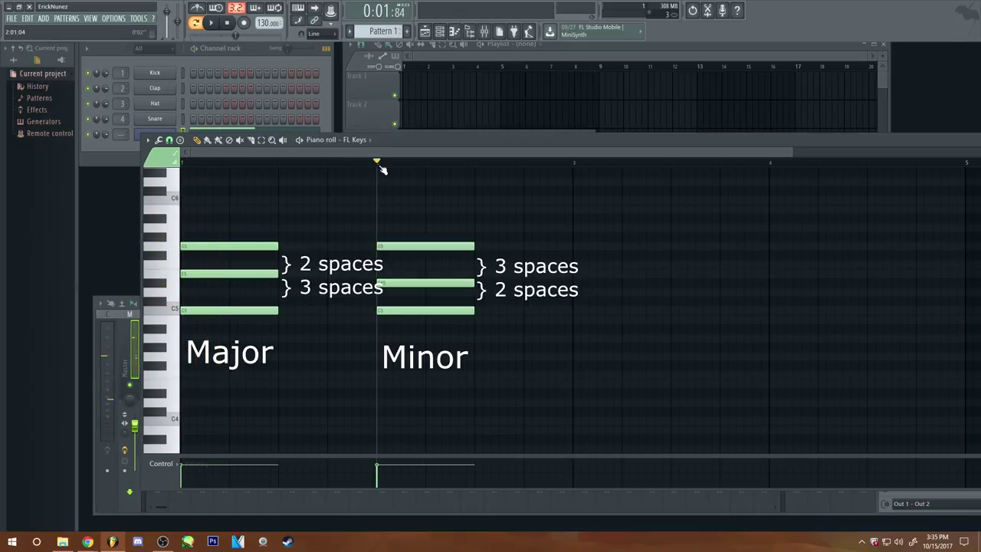
key(space)
key(space)
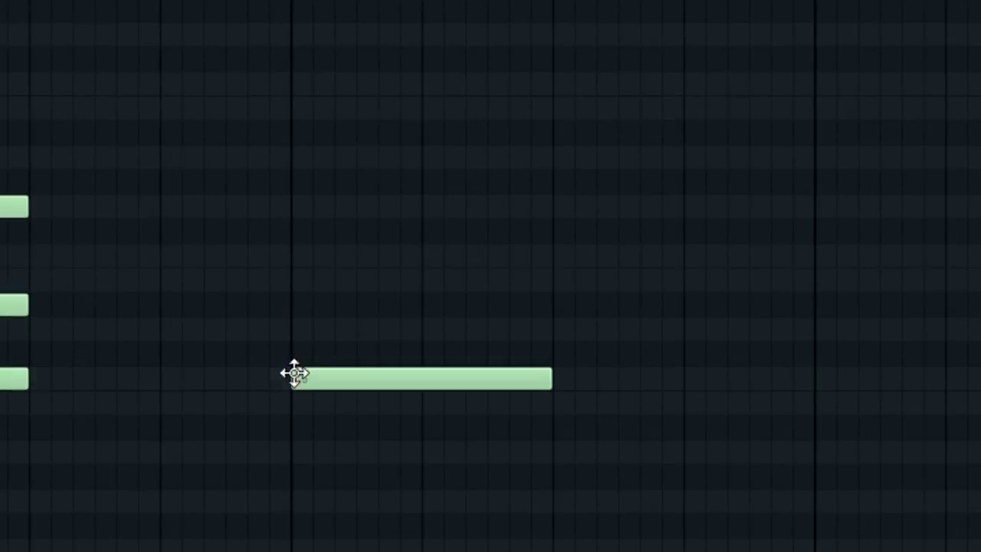
Build a C diminished triad of C5, D#5 and F#5 at the start of bar 3 and play it back
click(376, 283)
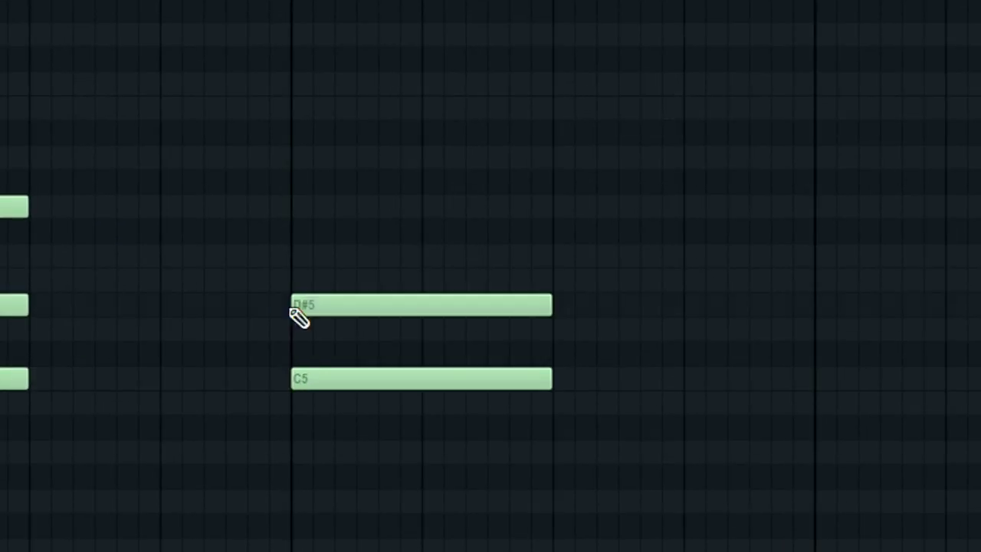
click(376, 255)
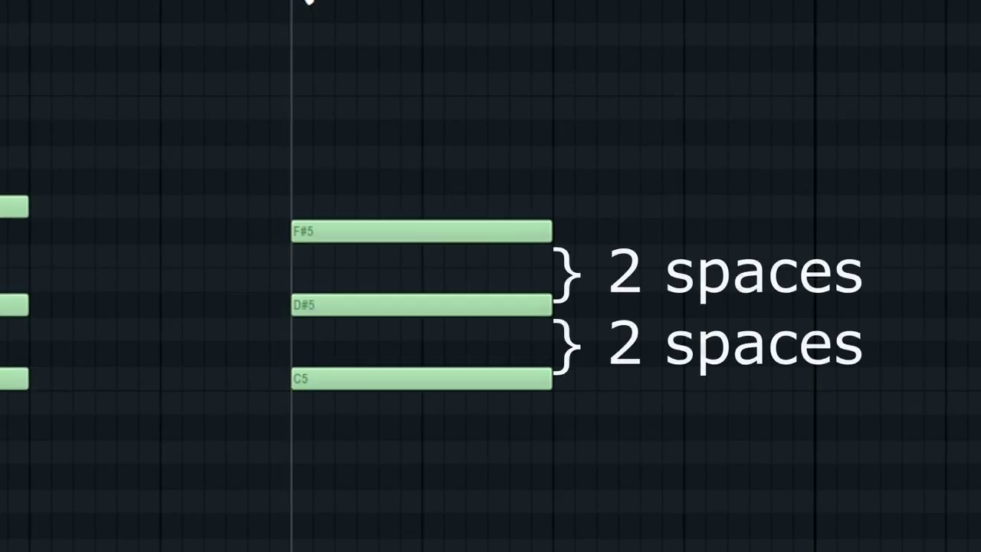
key(space)
key(space)
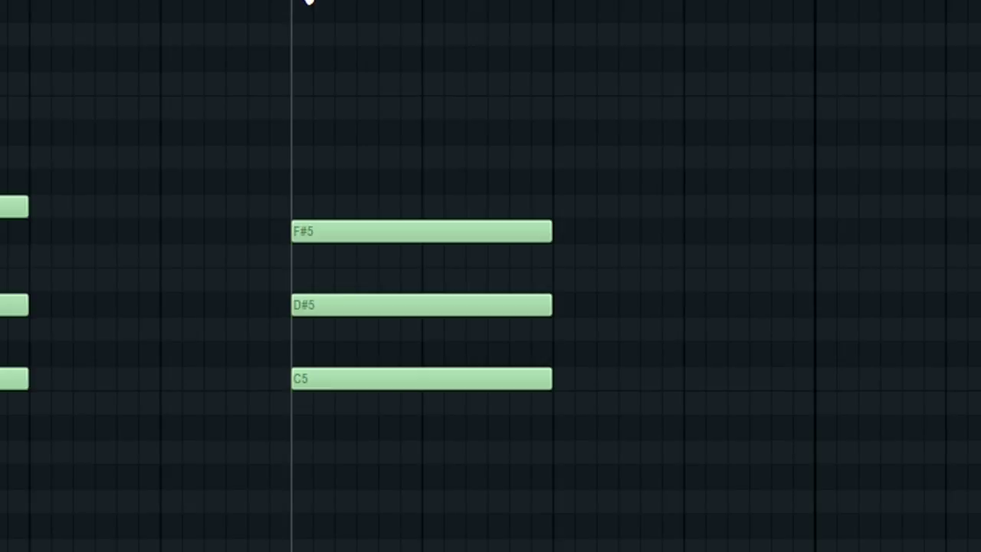
key(space)
key(space)
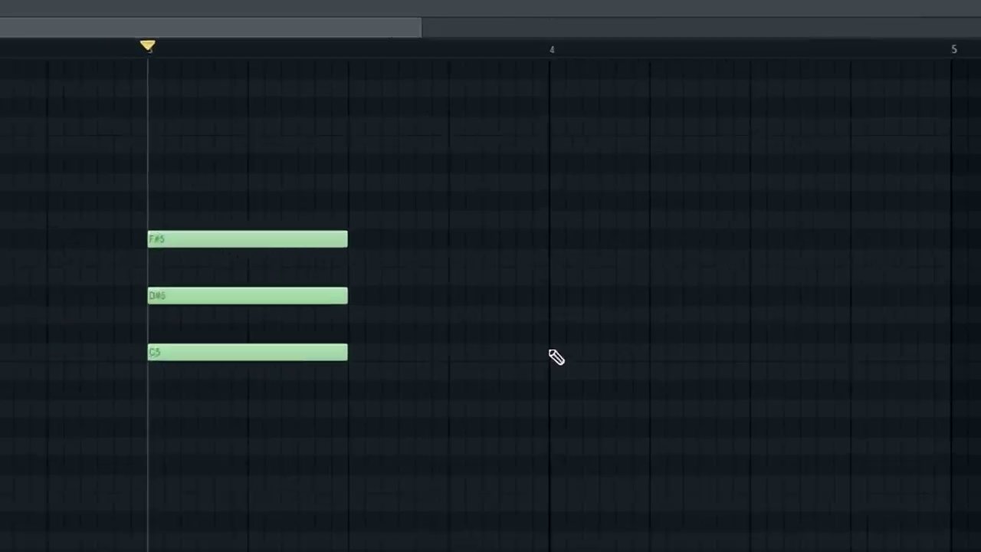
Build a C augmented triad of C5, E5 and G#5 at the start of bar 4 and play it back
click(769, 311)
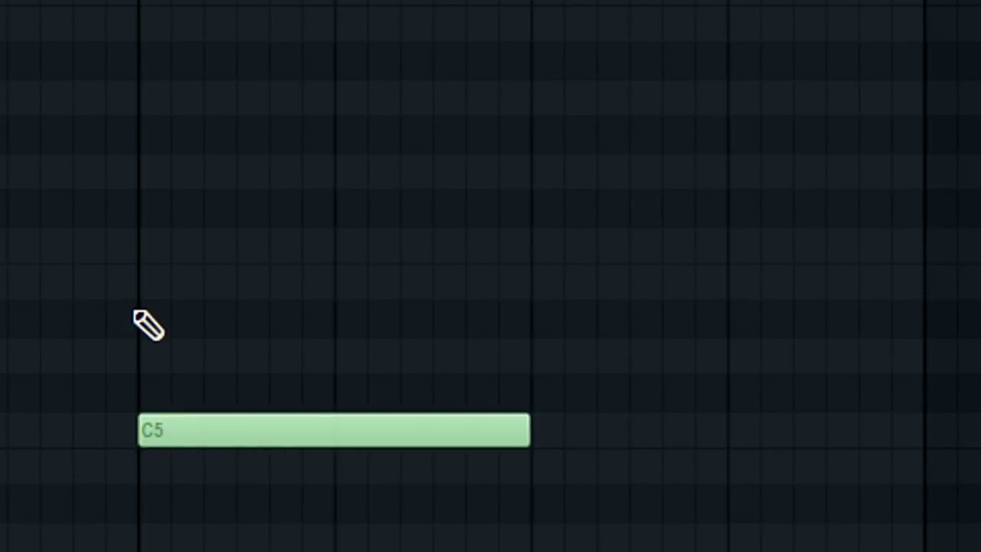
click(769, 276)
click(134, 131)
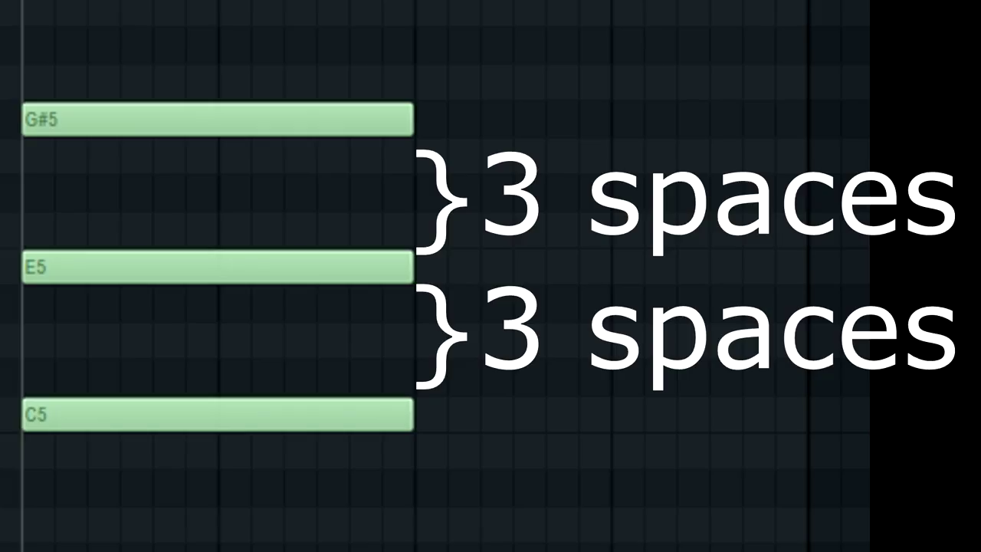
key(space)
key(space)
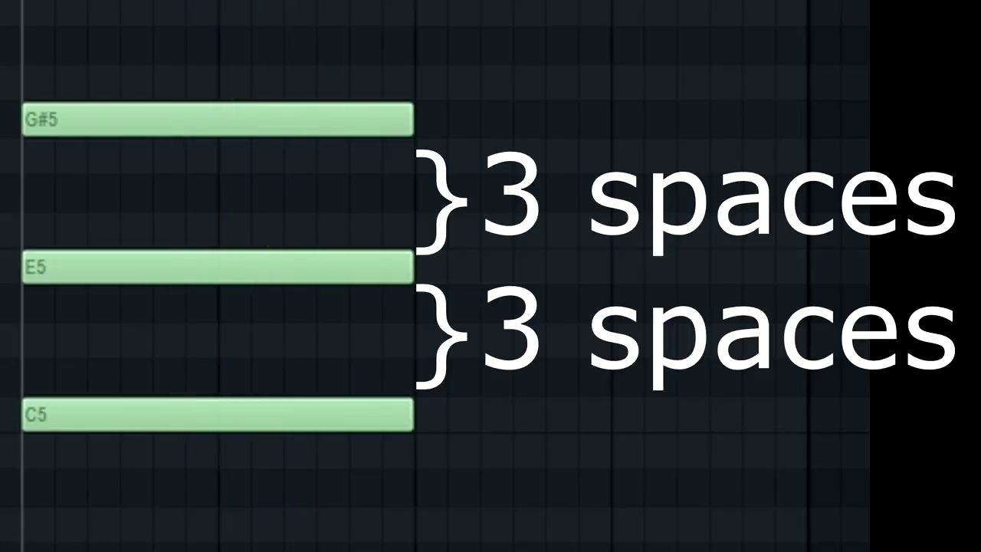